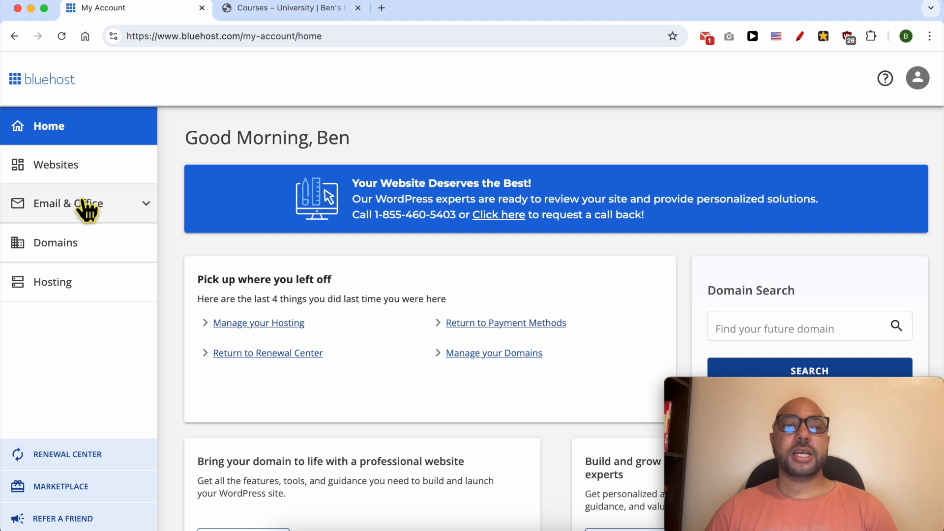
Step: Open the hosting plan's details and launch cPanel from its quick links
left_click(63, 289)
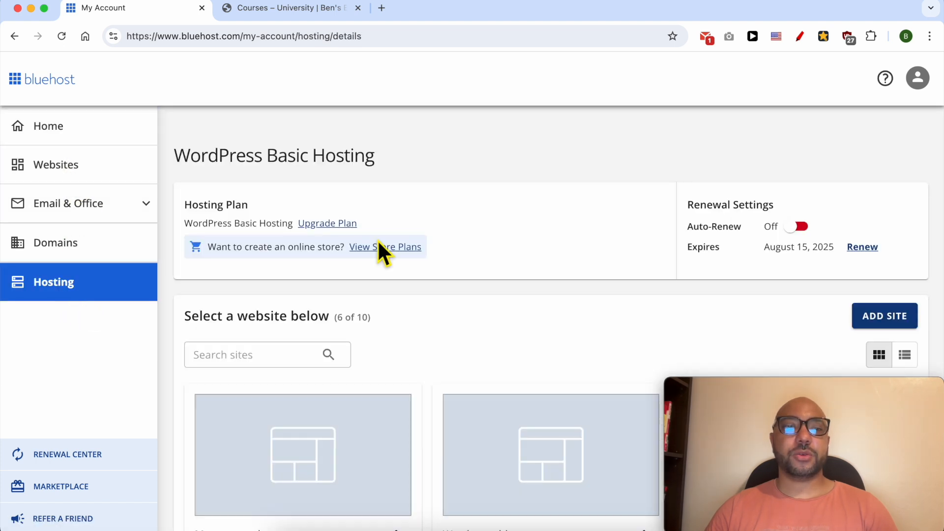
scroll(556, 226, "down", 5)
scroll(556, 226, "down", 10)
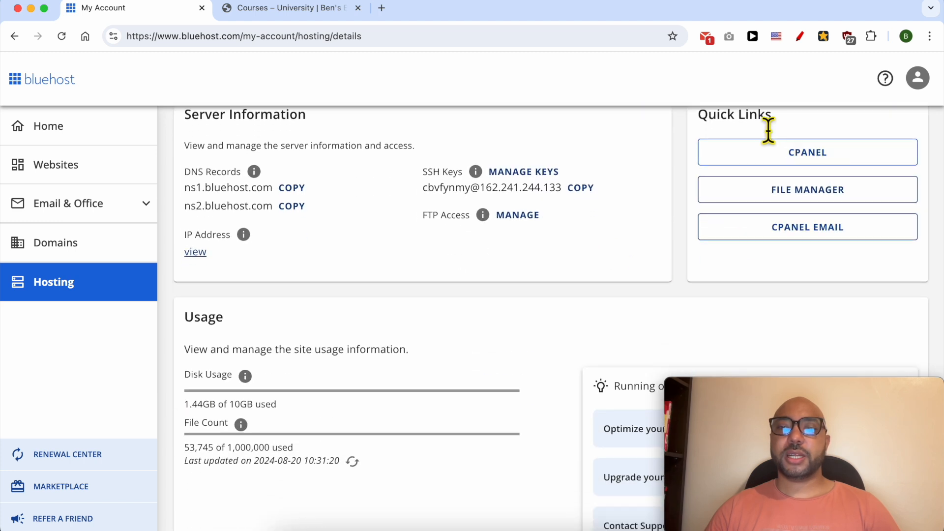
triple_click(743, 123)
left_click(786, 156)
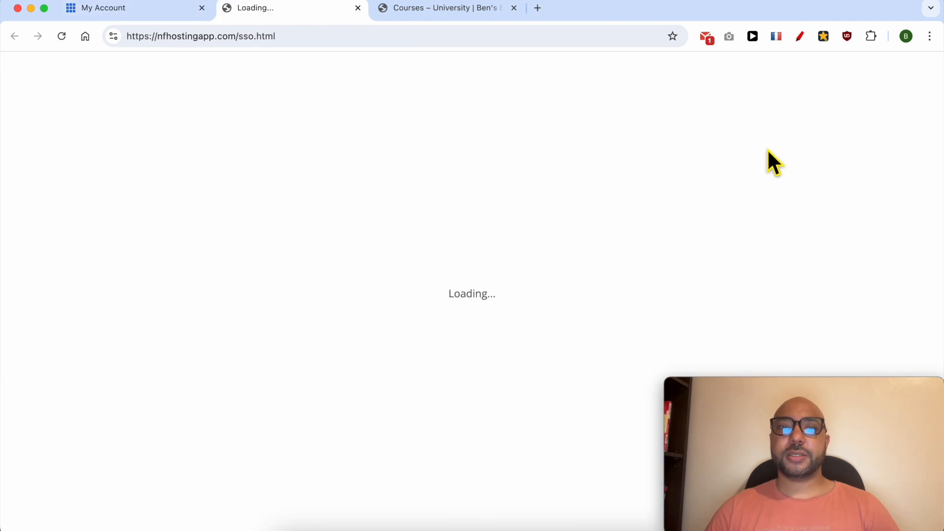
Step: Switch to the course website and view the Bluehost Shared Hosting Explained course page down to its curriculum
left_click(441, 8)
triple_click(362, 91)
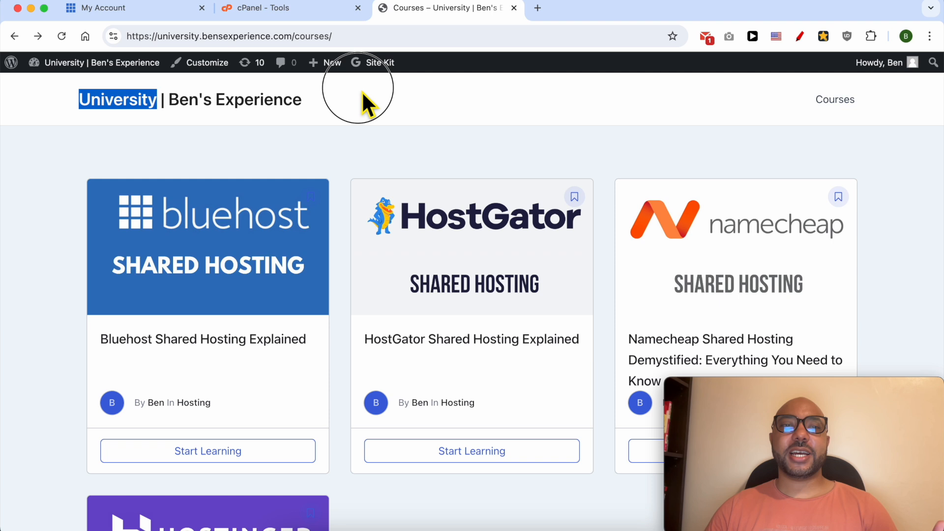
left_click(341, 111)
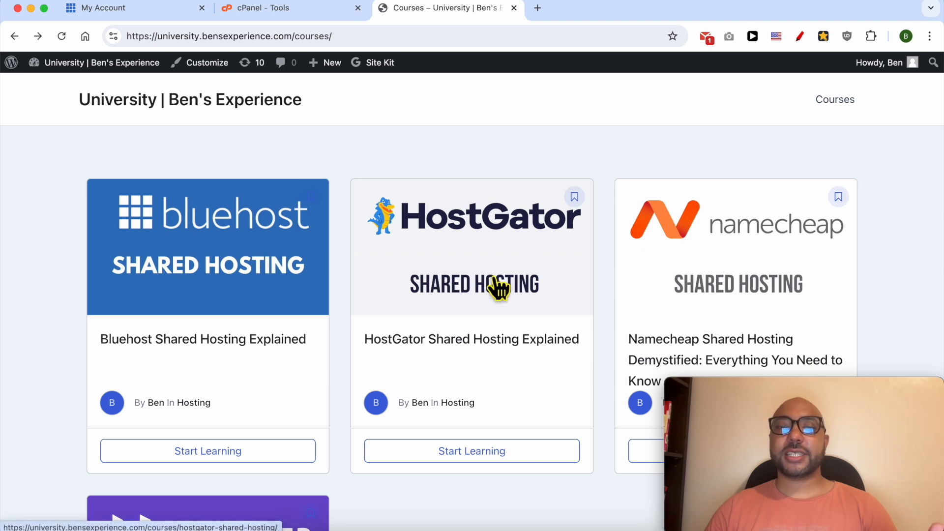
left_click(237, 235)
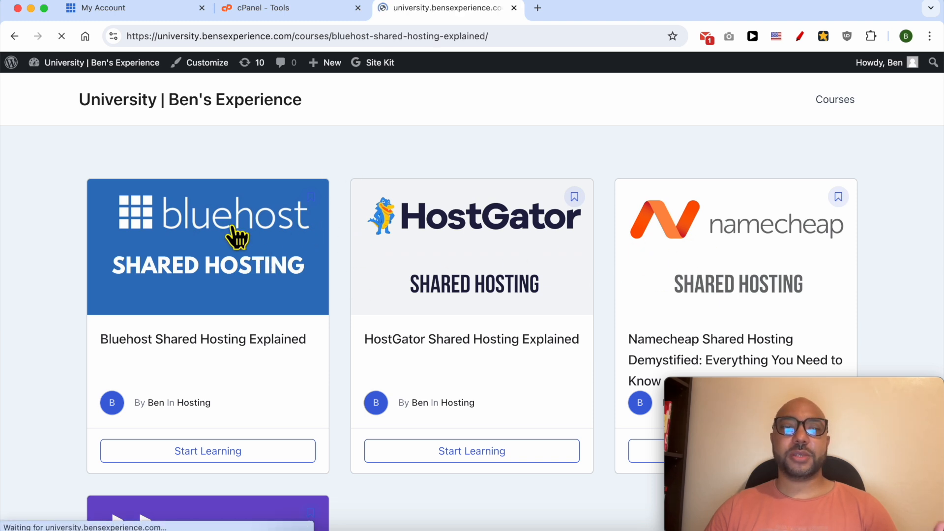
scroll(287, 220, "down", 10)
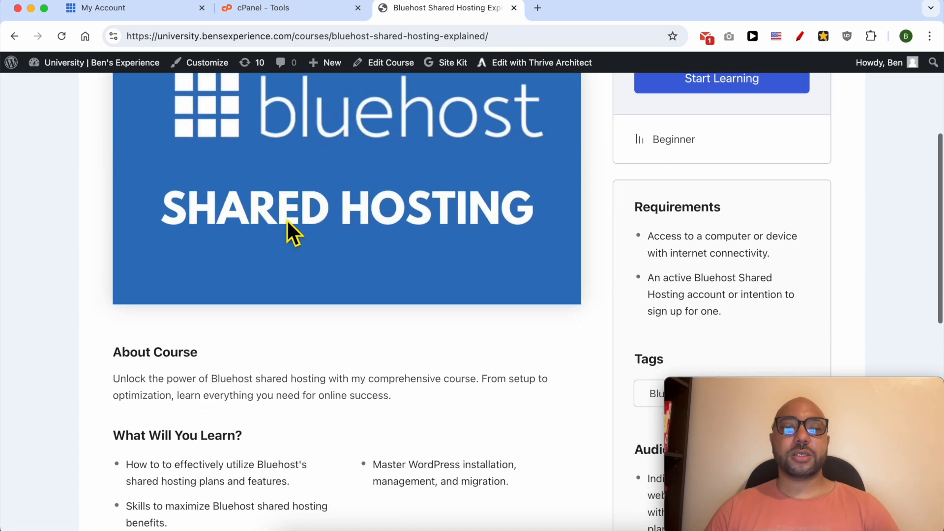
scroll(288, 219, "down", 2)
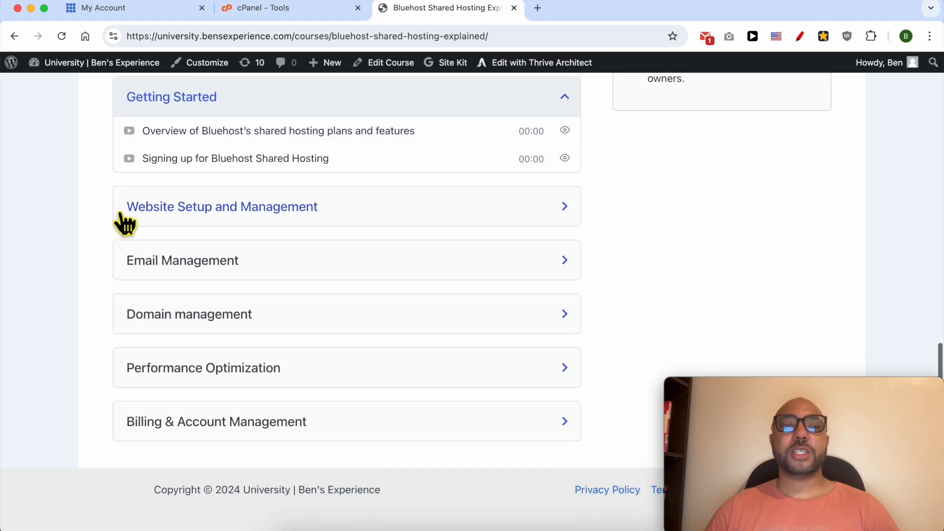
Step: Expand the course sections from Website Setup and Management through Billing & Account Management to examine their lessons
left_click(169, 208)
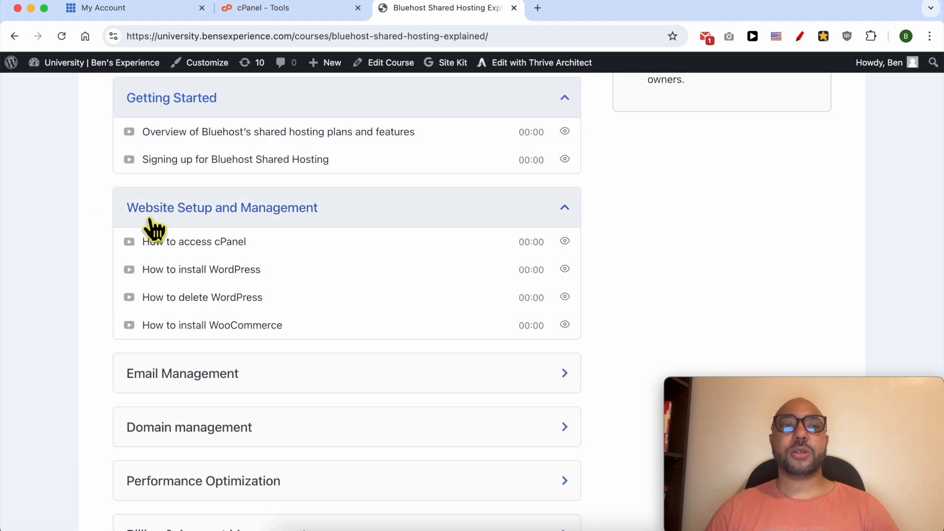
scroll(204, 268, "down", 3)
left_click(204, 268)
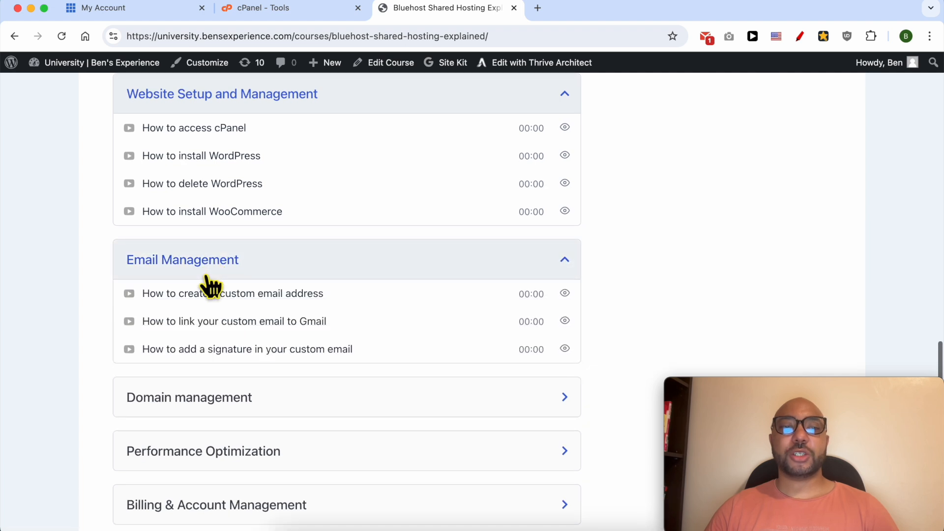
scroll(211, 295, "down", 2)
left_click(212, 321)
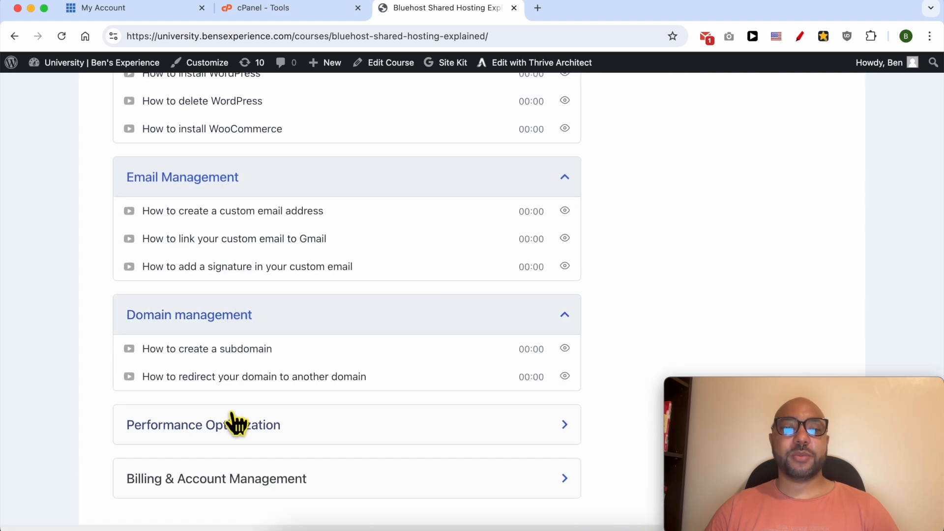
left_click(281, 419)
scroll(295, 406, "down", 3)
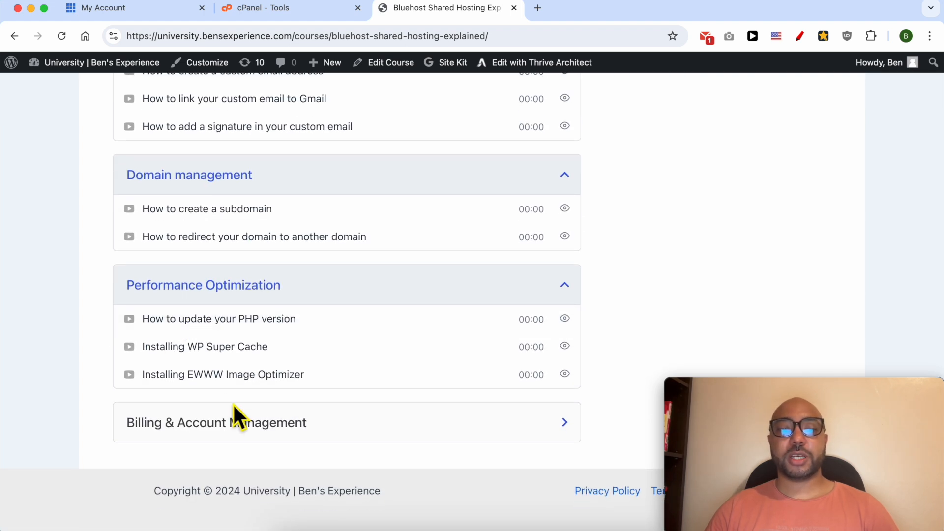
left_click(230, 424)
scroll(161, 401, "down", 3)
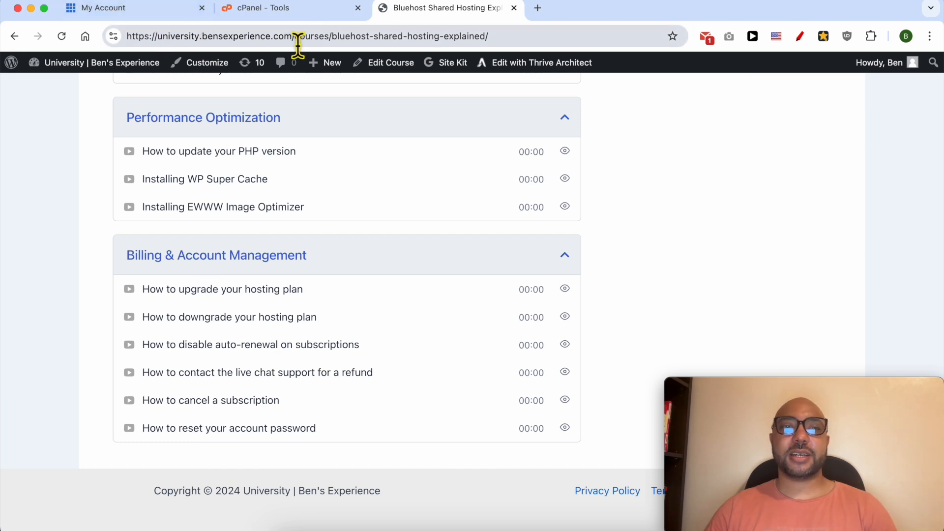
Step: Return to cPanel and open WordPress Manager by Softaculous from the Software section to reach the WordPress installation form
left_click(288, 8)
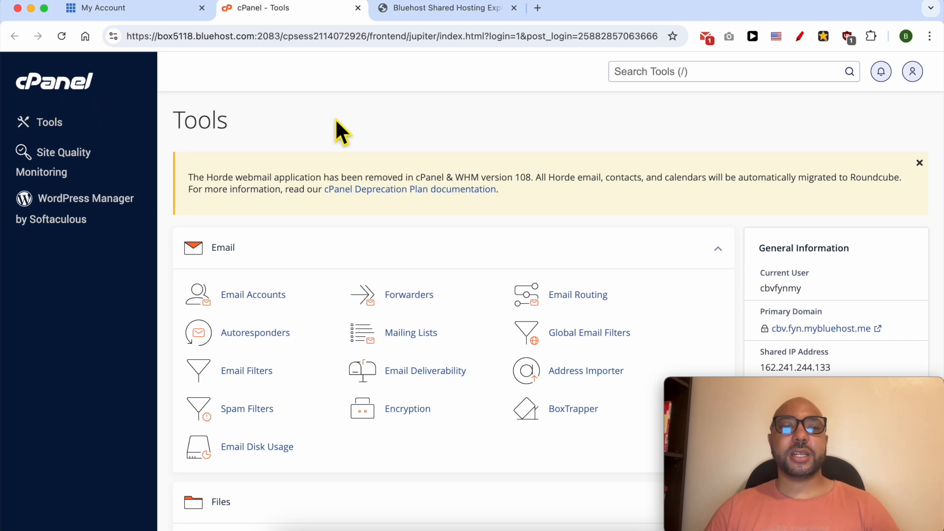
scroll(332, 148, "down", 10)
scroll(295, 288, "down", 13)
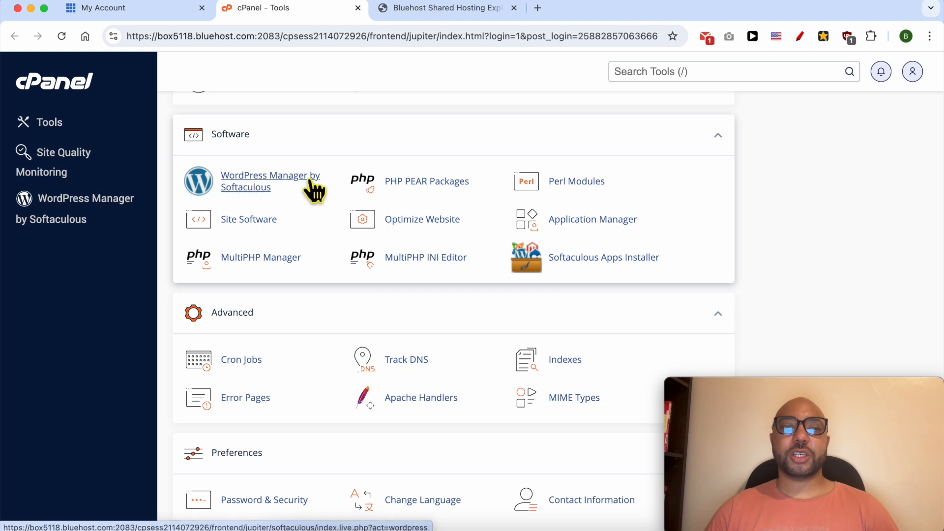
left_click(257, 190)
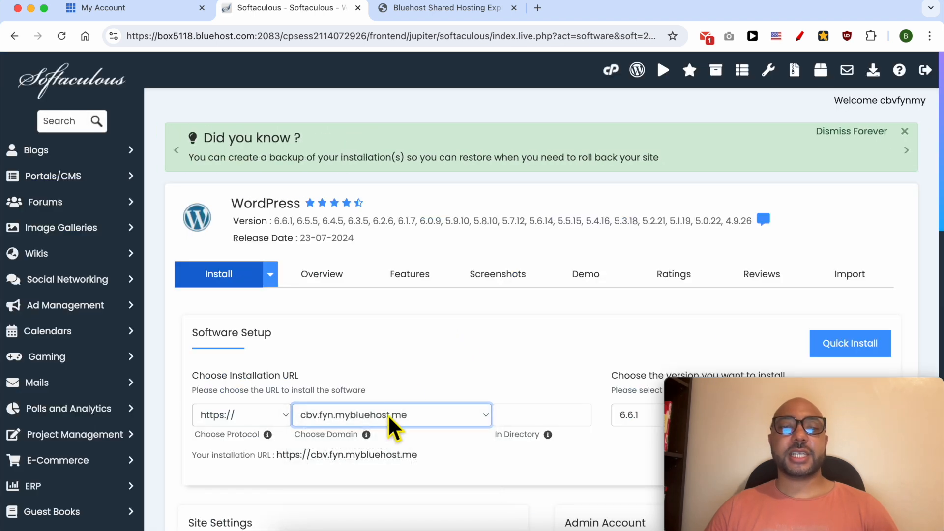
Step: Set the installation domain to benstestingwebsite.com and choose WordPress version 6.6.1
left_click(388, 415)
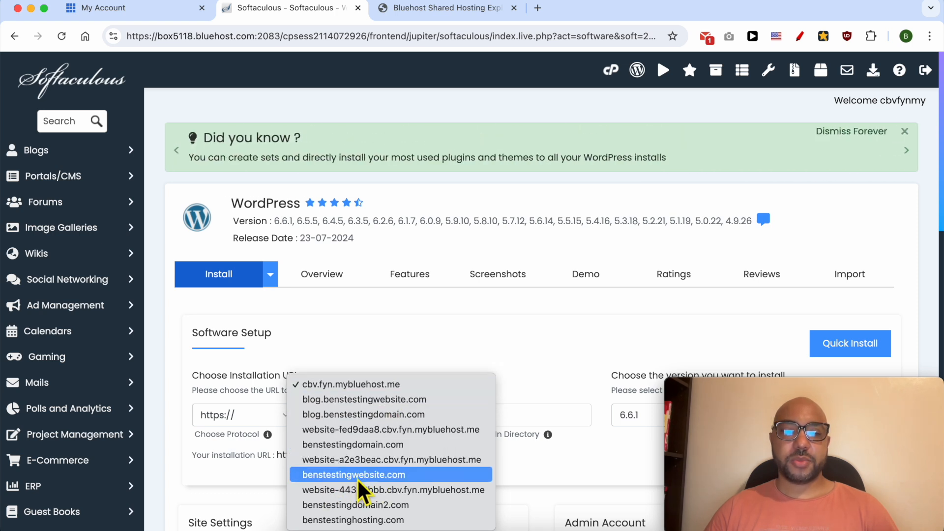
left_click(391, 477)
scroll(442, 347, "down", 1)
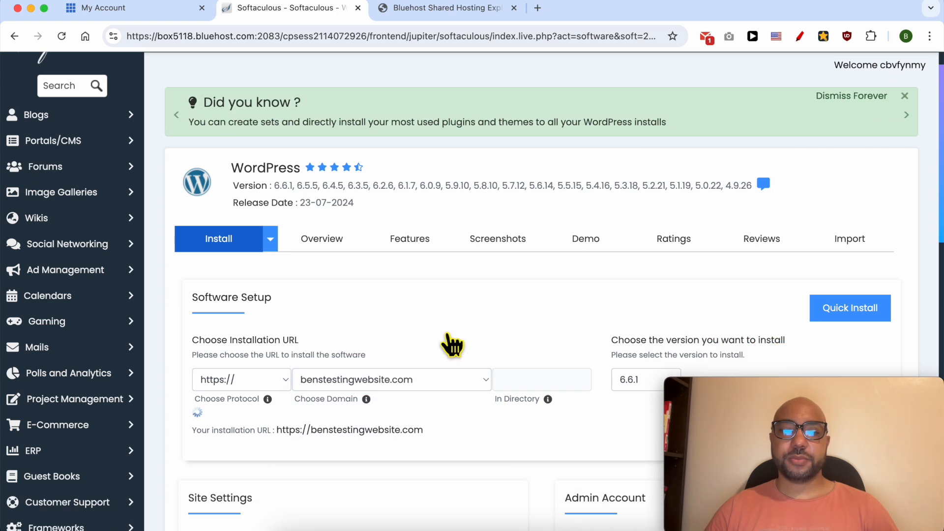
scroll(452, 346, "down", 5)
left_click(659, 182)
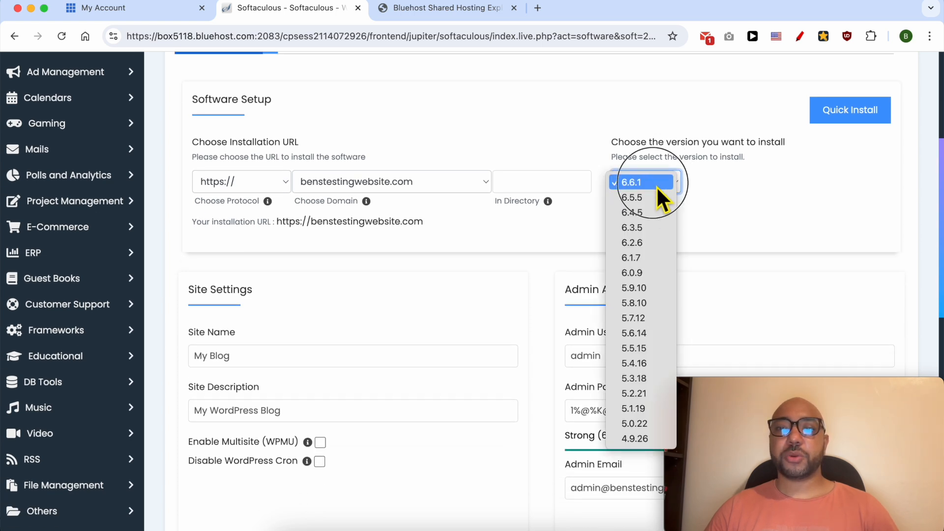
left_click(659, 185)
Step: Set the site name to "MY Blog" in the site settings
scroll(458, 206, "down", 1)
scroll(315, 332, "down", 2)
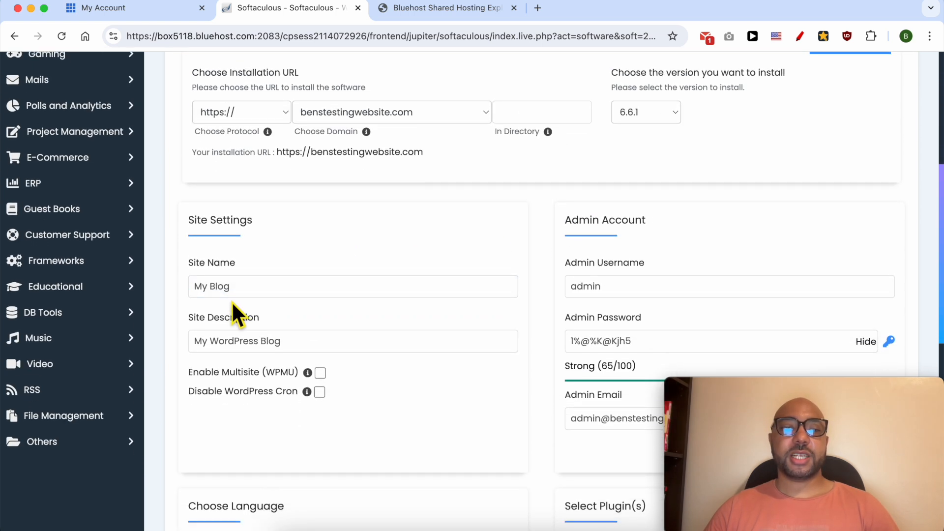
left_click(247, 280)
triple_click(247, 280)
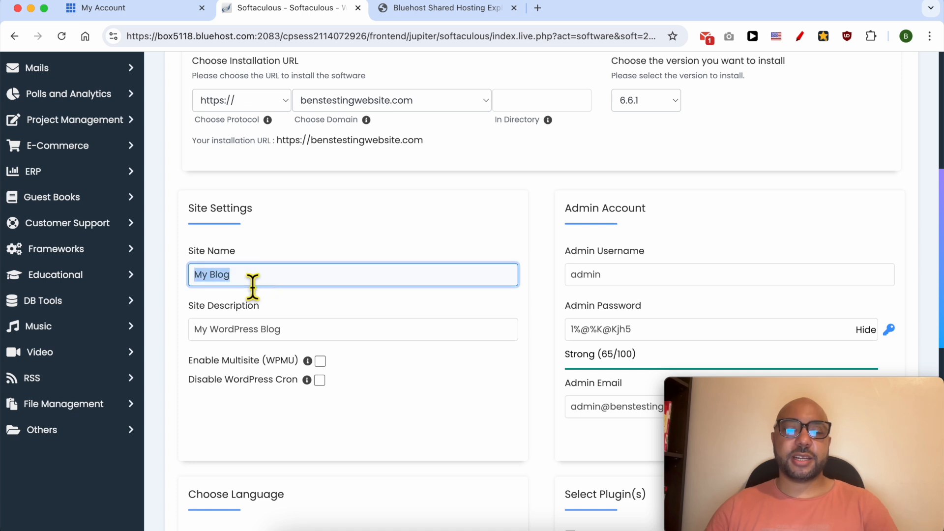
type("Blog")
key("super+a")
key("Left")
type("MY")
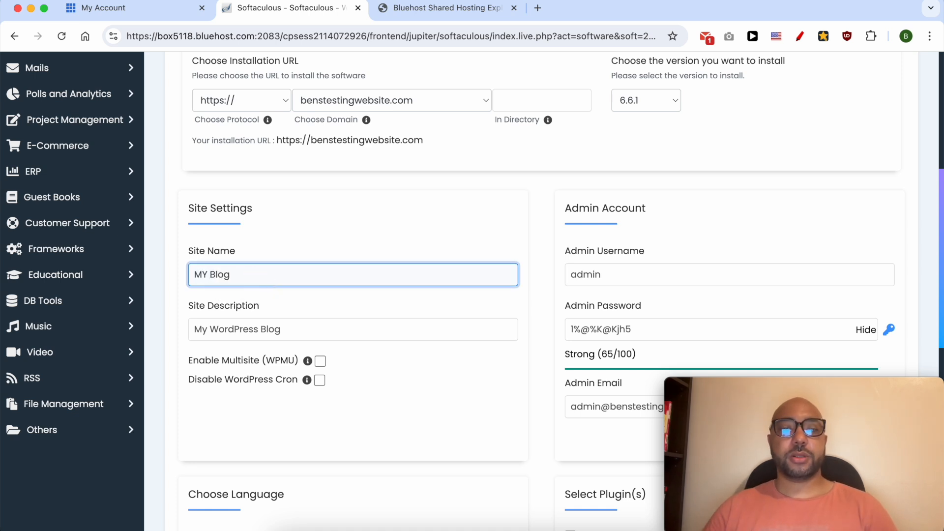
left_click(545, 259)
Step: Enter the admin username, hide the admin password's characters and replace it with a new password
left_click(634, 280)
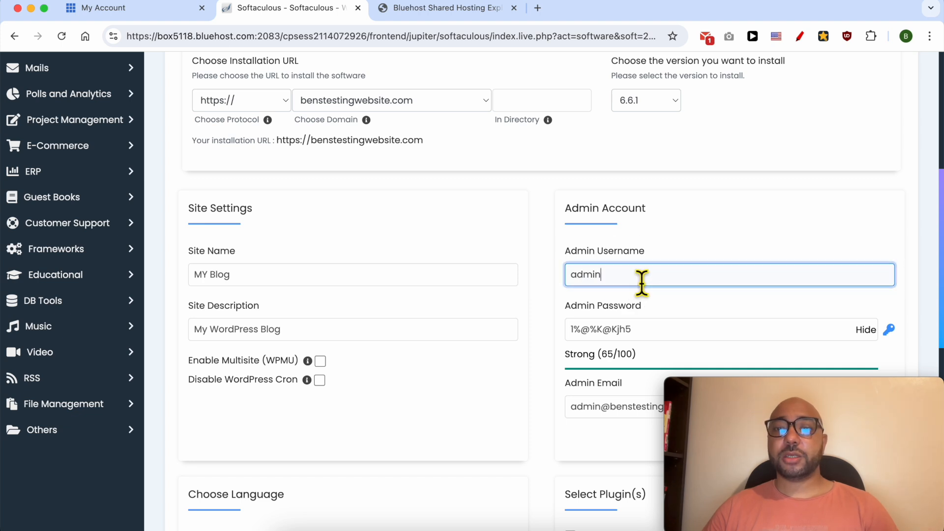
key("super+a")
type("Ben")
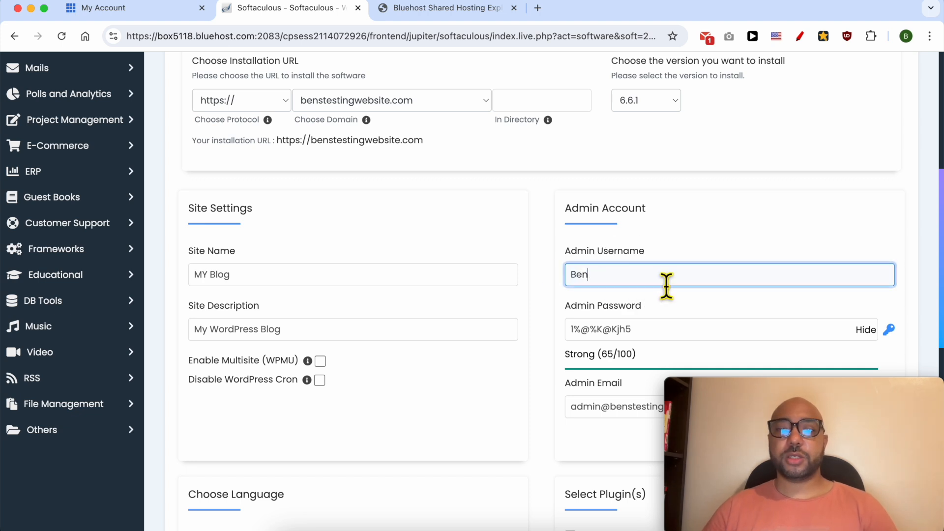
left_click(864, 330)
double_click(793, 341)
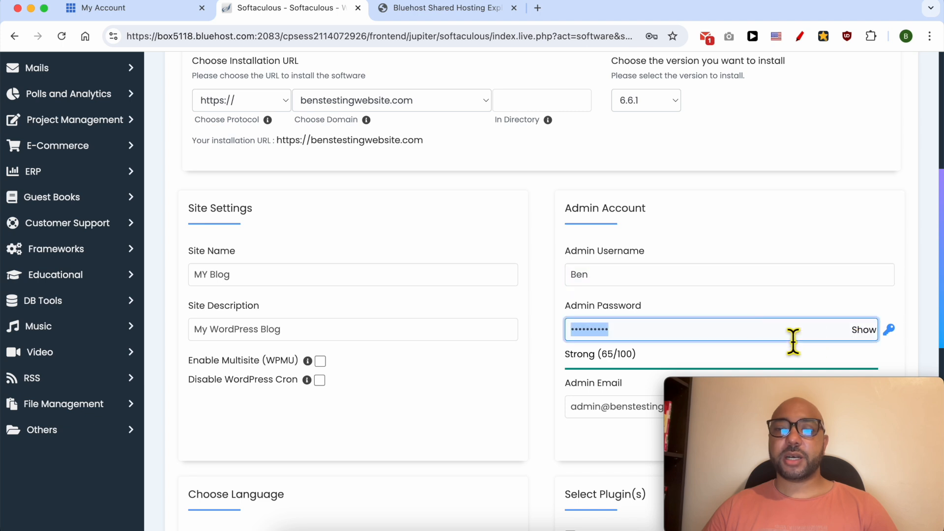
type("••••••••••••")
Step: Replace the admin email with the site owner's email address
scroll(790, 331, "down", 3)
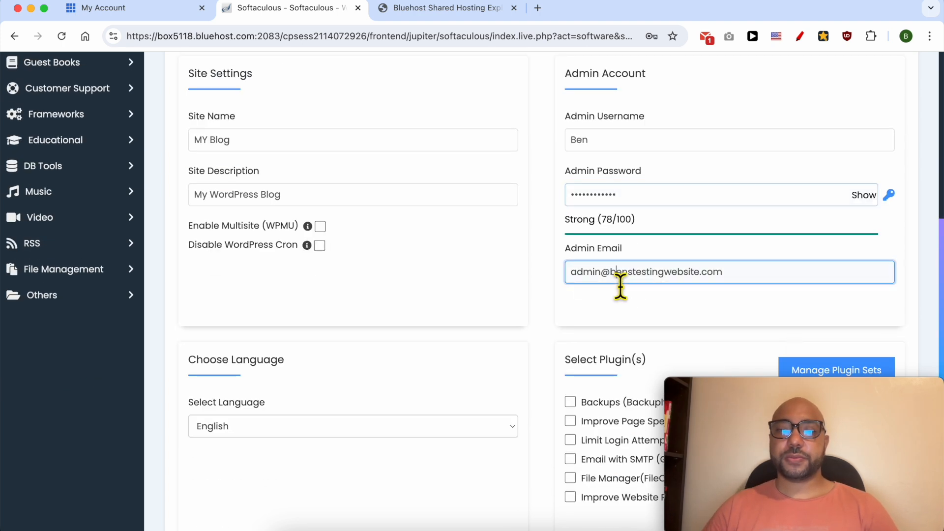
triple_click(638, 272)
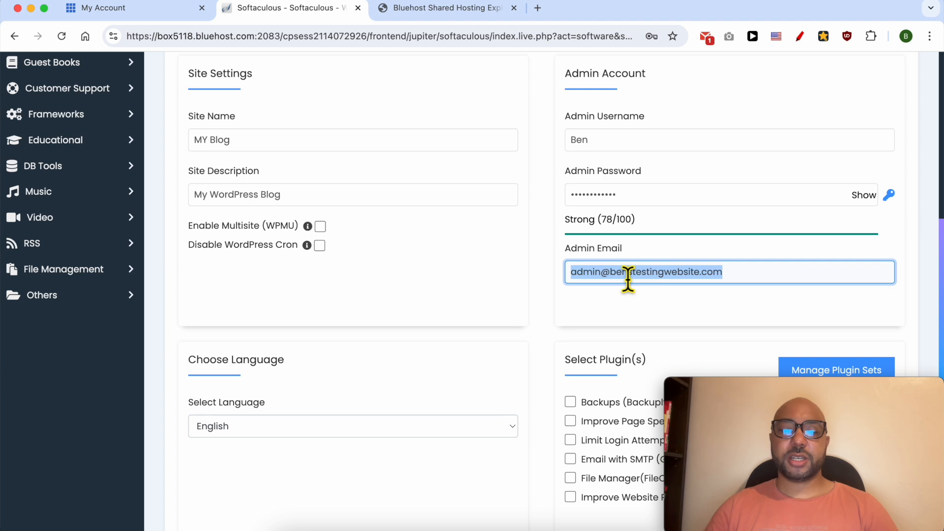
type("ben")
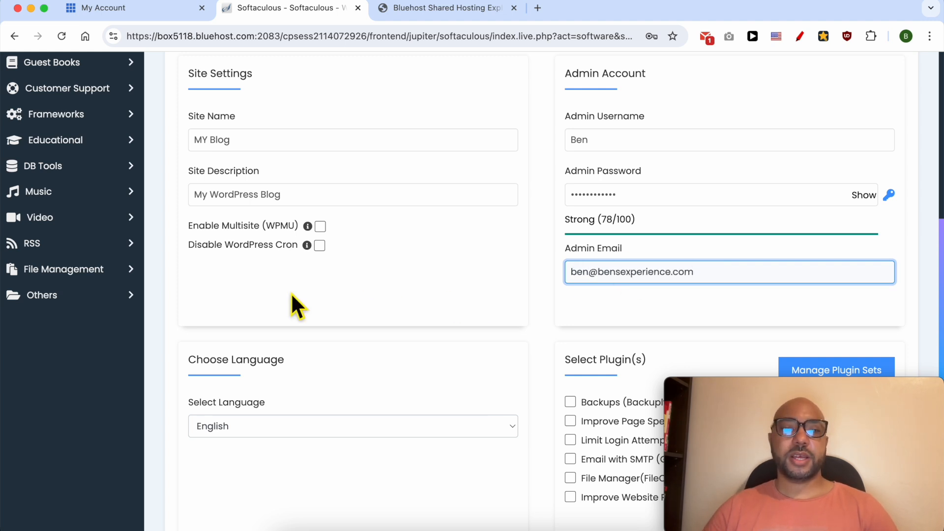
Step: Choose English as the language of the WordPress site
scroll(220, 302, "down", 3)
left_click(261, 278)
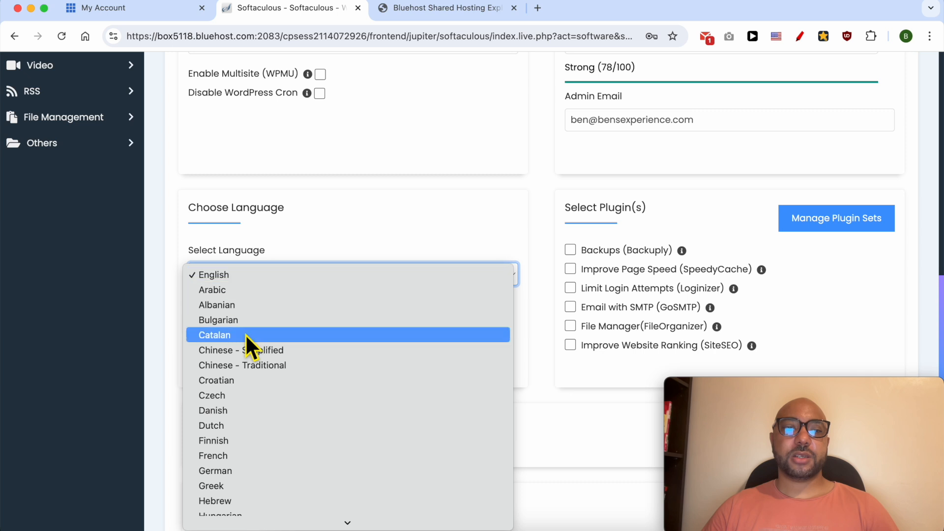
left_click(247, 275)
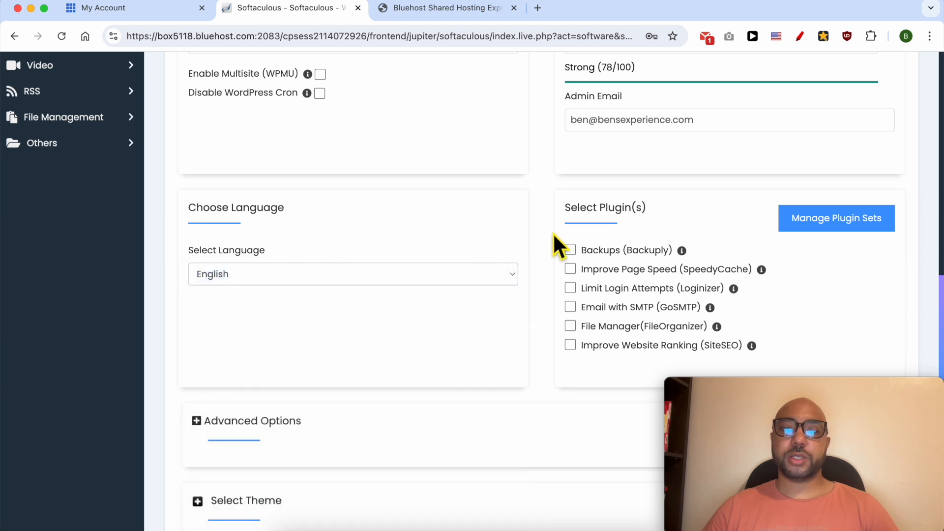
triple_click(631, 217)
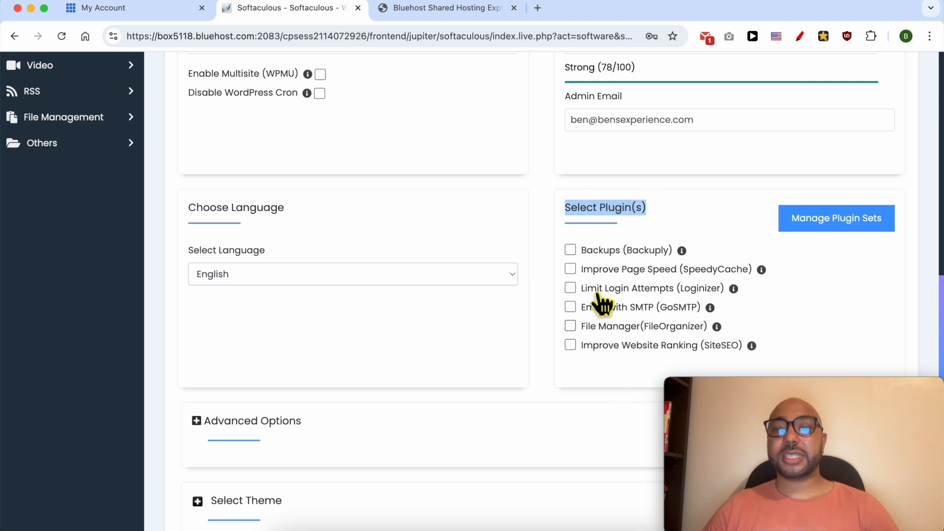
left_click(606, 228)
Step: Expand the advanced options and set the database name to "benswebsite" after the account prefix
scroll(610, 245, "down", 1)
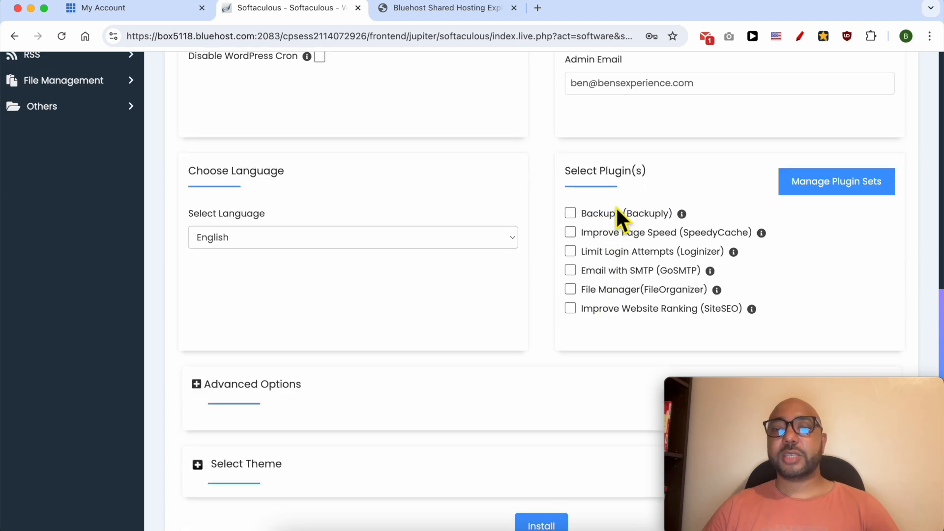
left_click(295, 386)
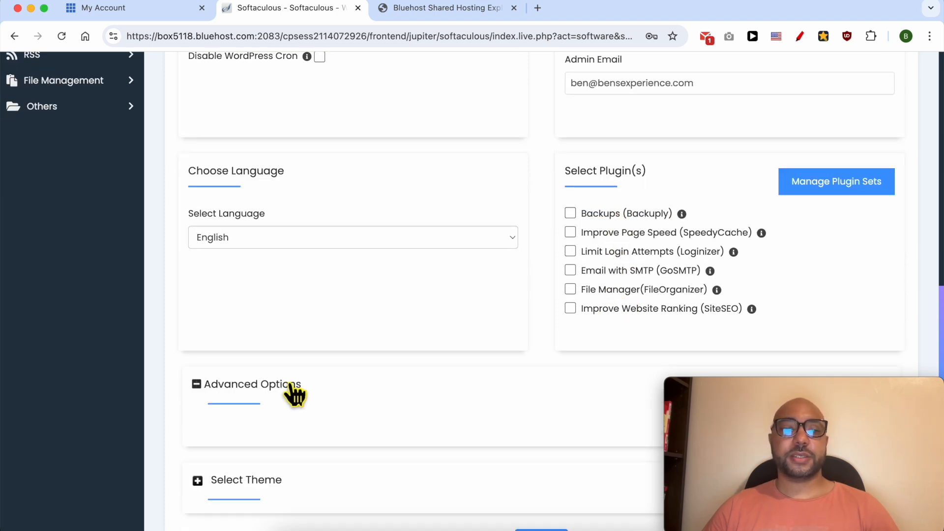
scroll(316, 324, "down", 8)
scroll(315, 265, "up", 1)
scroll(312, 237, "up", 2)
left_click(307, 270)
double_click(319, 270)
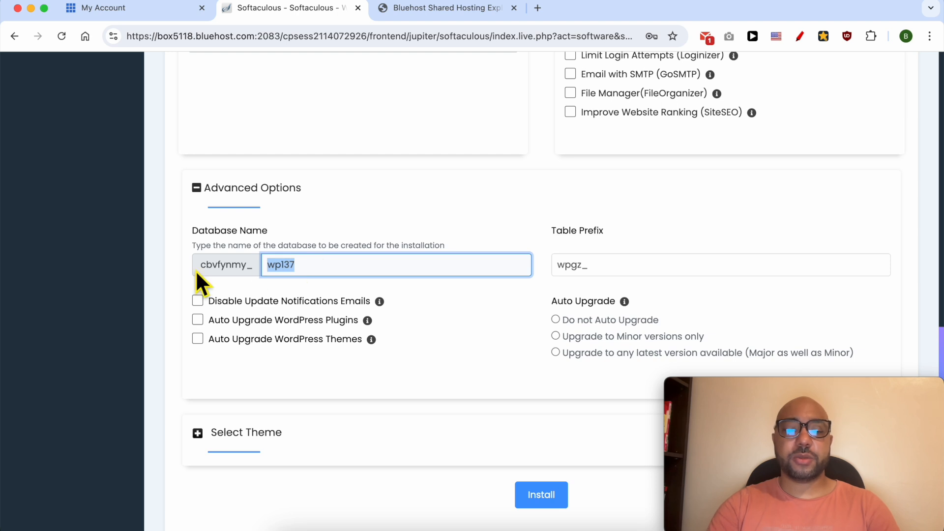
type("benswebsite")
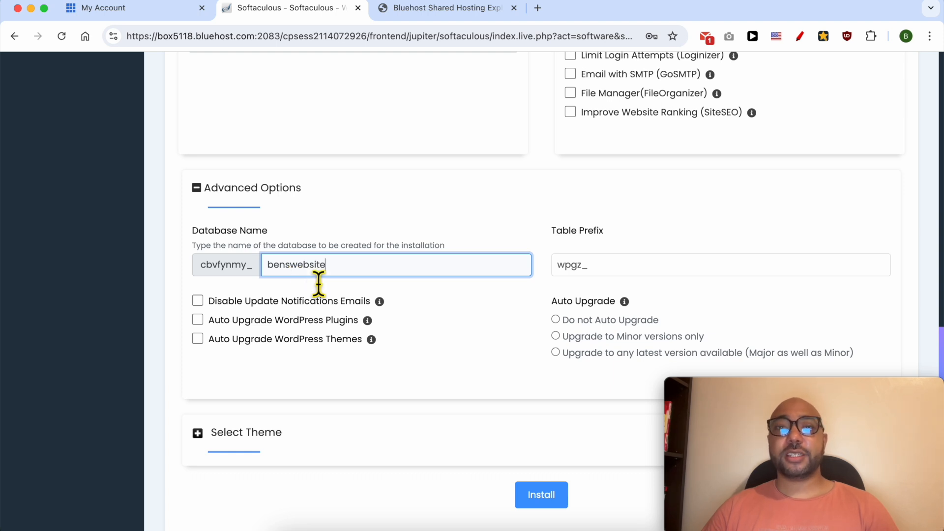
Step: Start the WordPress installation with the configured settings, leaving the table prefix and upgrade options as they are
left_click(448, 292)
scroll(338, 406, "down", 2)
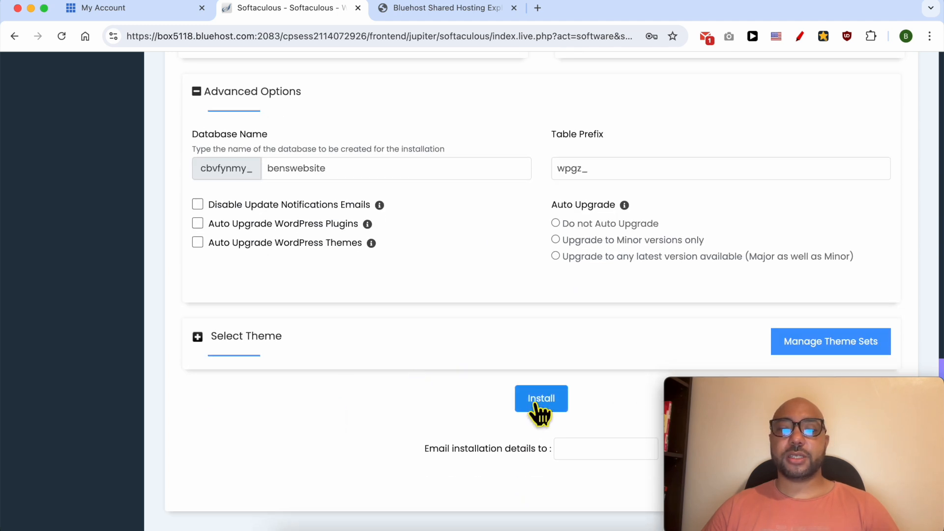
left_click(537, 401)
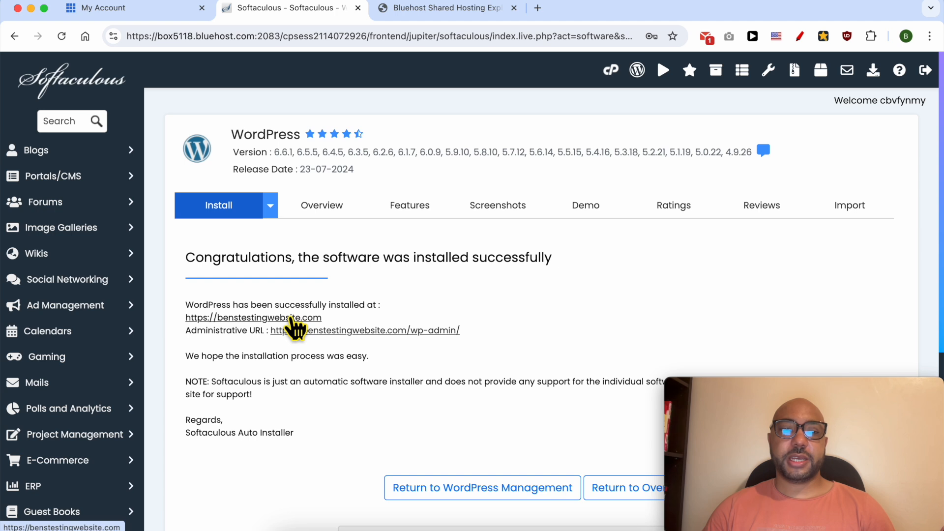
Step: Open the newly installed site at benstestingwebsite.com and examine the headings on its front page
left_click(291, 318)
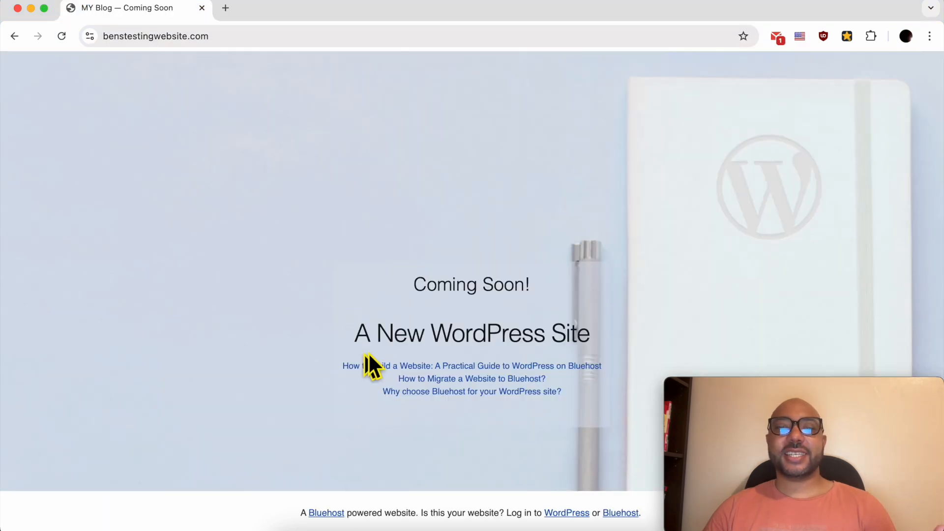
left_click_drag(337, 327, 655, 339)
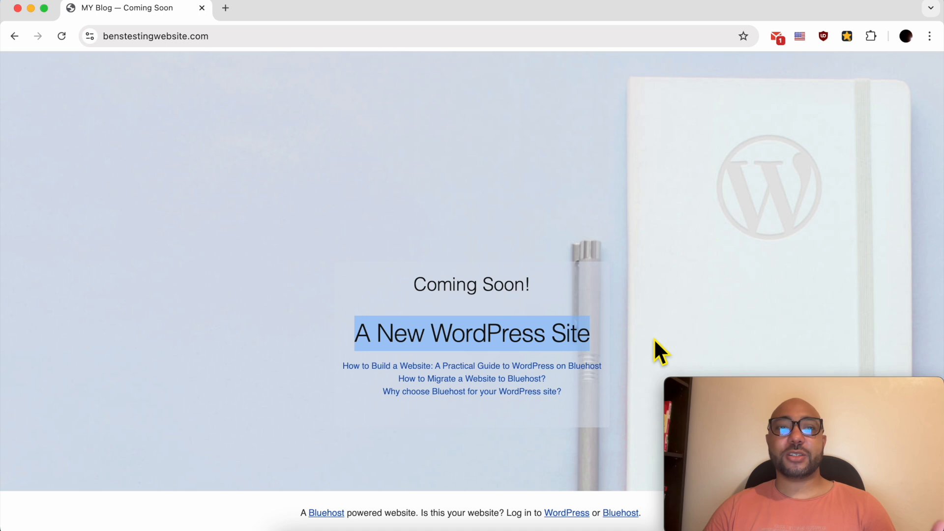
left_click_drag(401, 294, 544, 281)
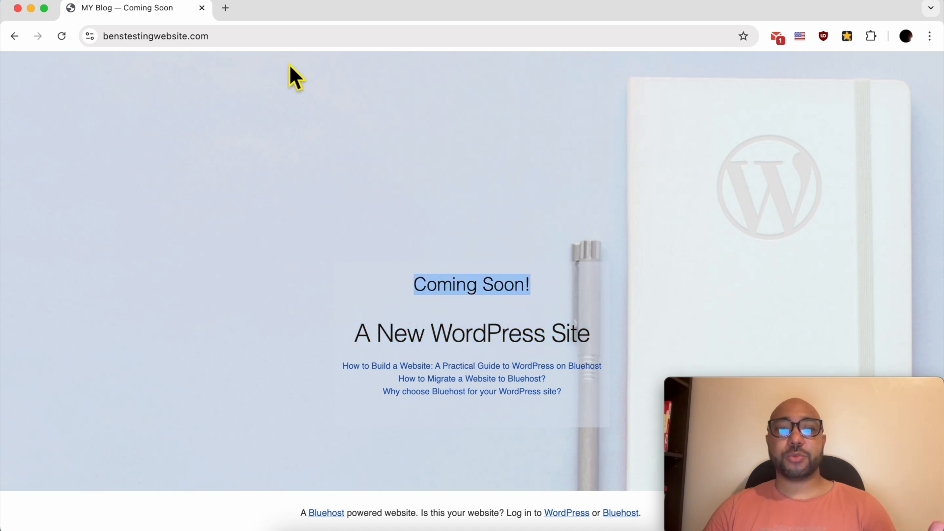
Step: Go to the site's WordPress admin address and skip the onboarding choices to reach the WP Admin Dashboard
left_click(302, 42)
left_click(333, 39)
type("wp")
key("Return")
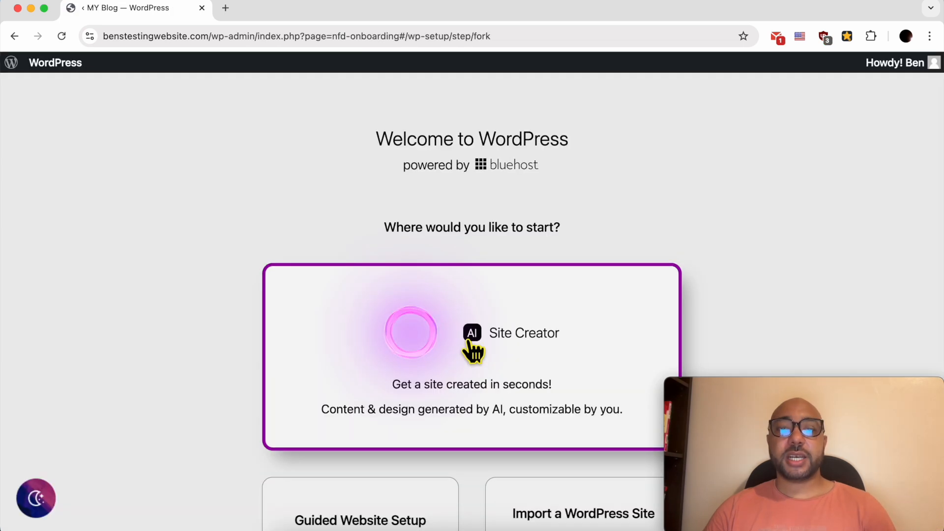
scroll(475, 367, "down", 2)
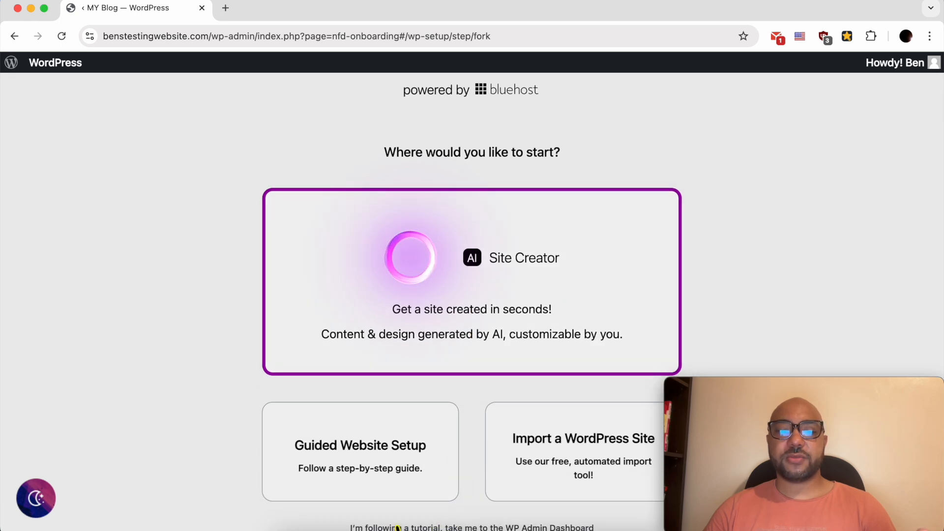
left_click(486, 527)
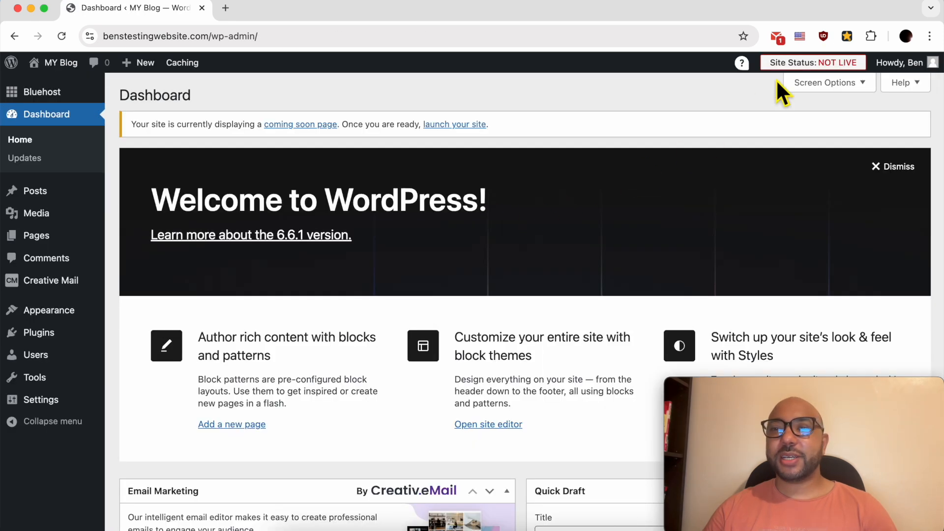
Step: Turn off the Bluehost Coming Soon page through the site status settings and view the site in a new tab
left_click(826, 63)
left_click(890, 305)
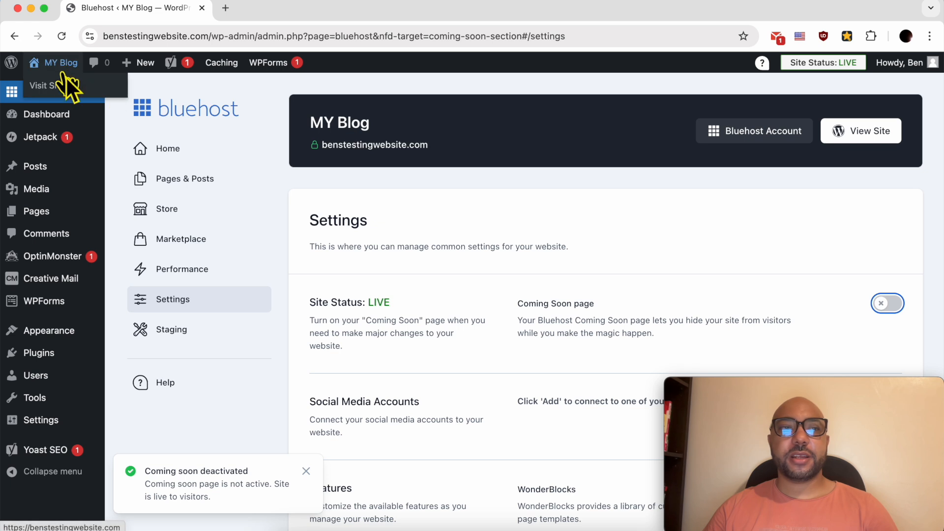
left_click(67, 86, "super")
left_click(273, 14)
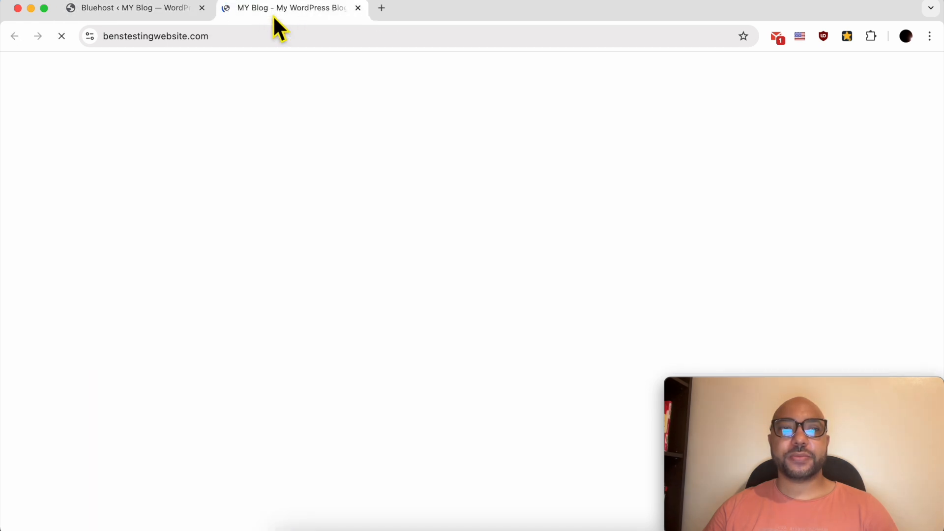
left_click_drag(272, 206, 683, 288)
left_click(683, 288)
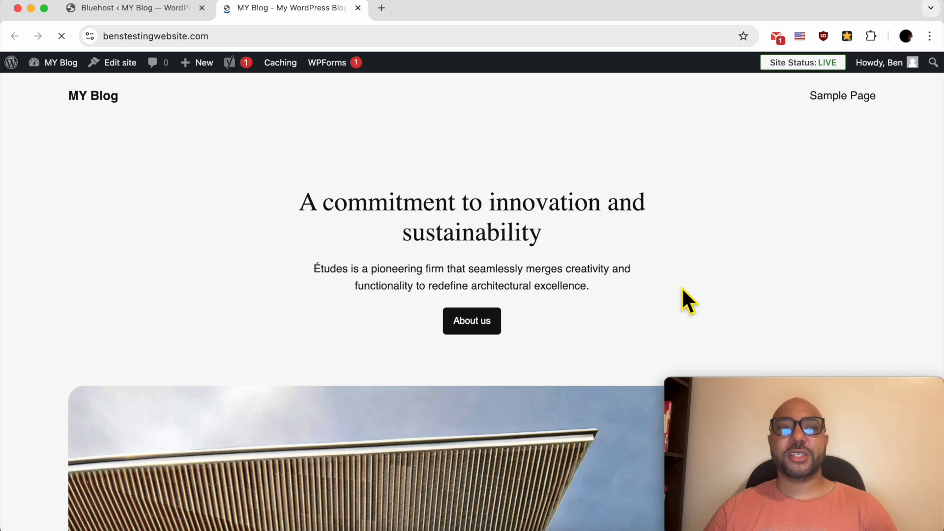